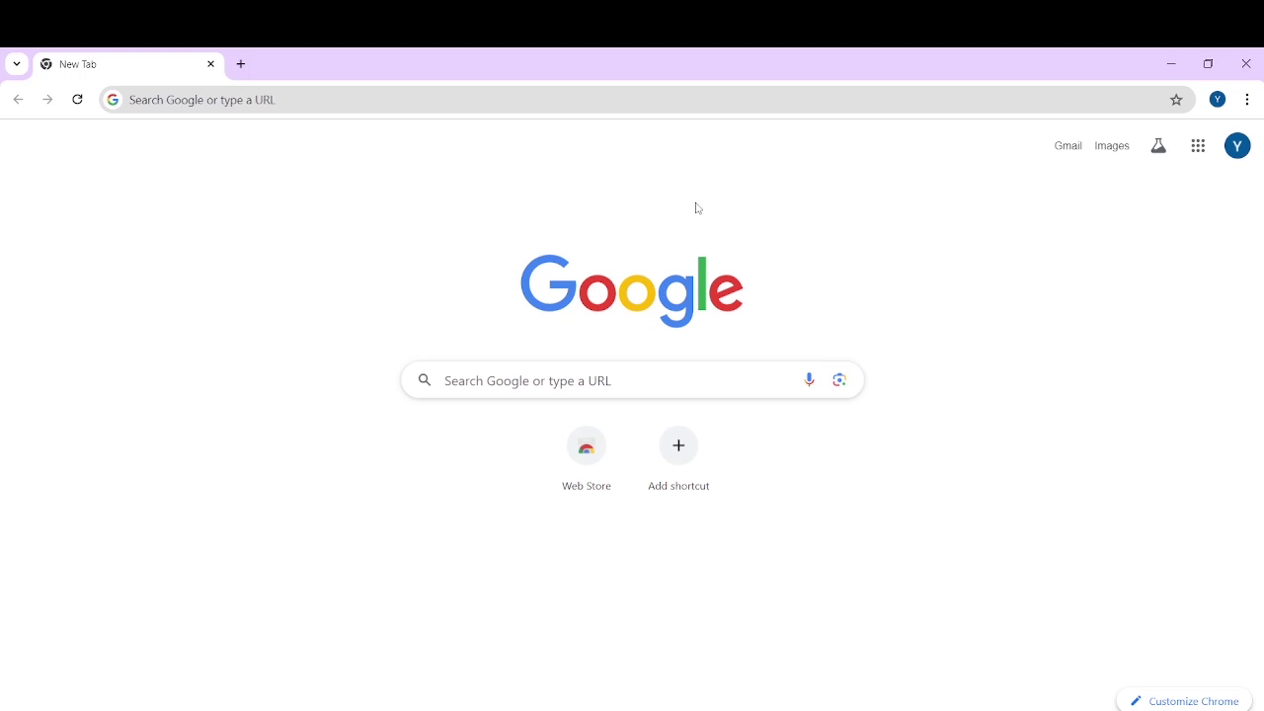
Search Google for 'greenshot' from the Chrome address bar
click(372, 106)
text(gree)
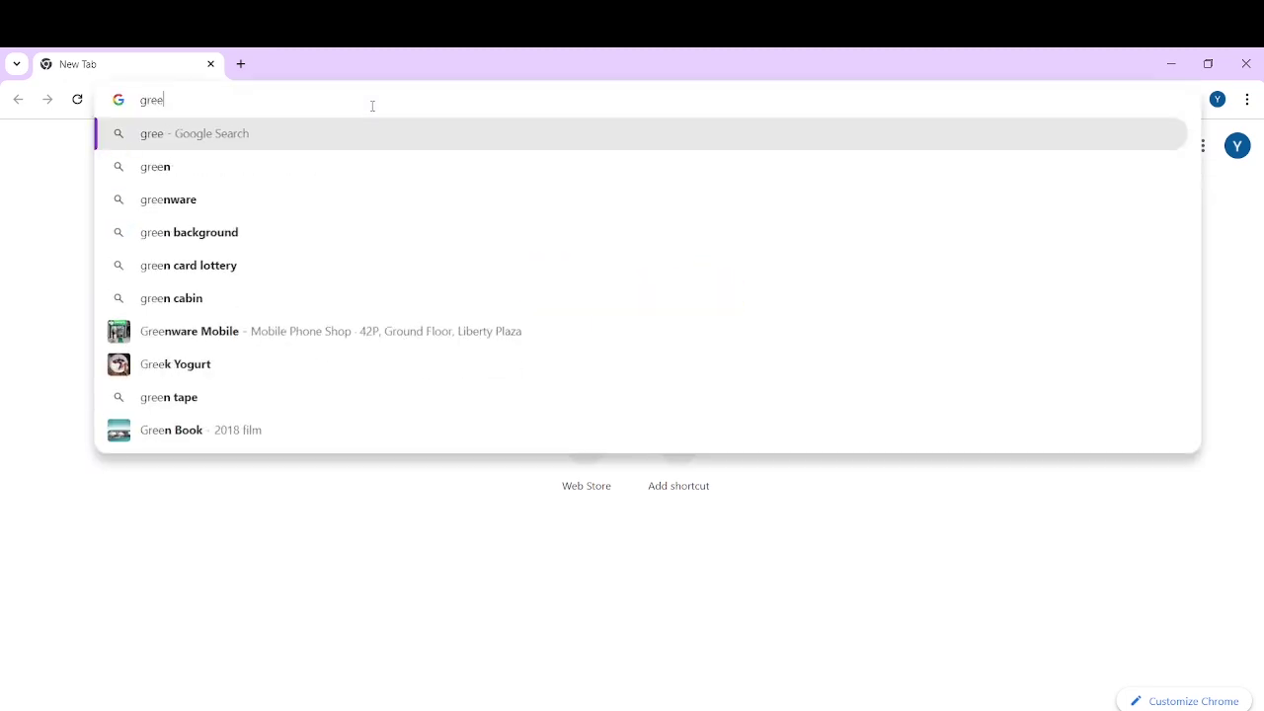
text(n)
key(BackSpace)
key(BackSpace)
key(BackSpace)
text(e)
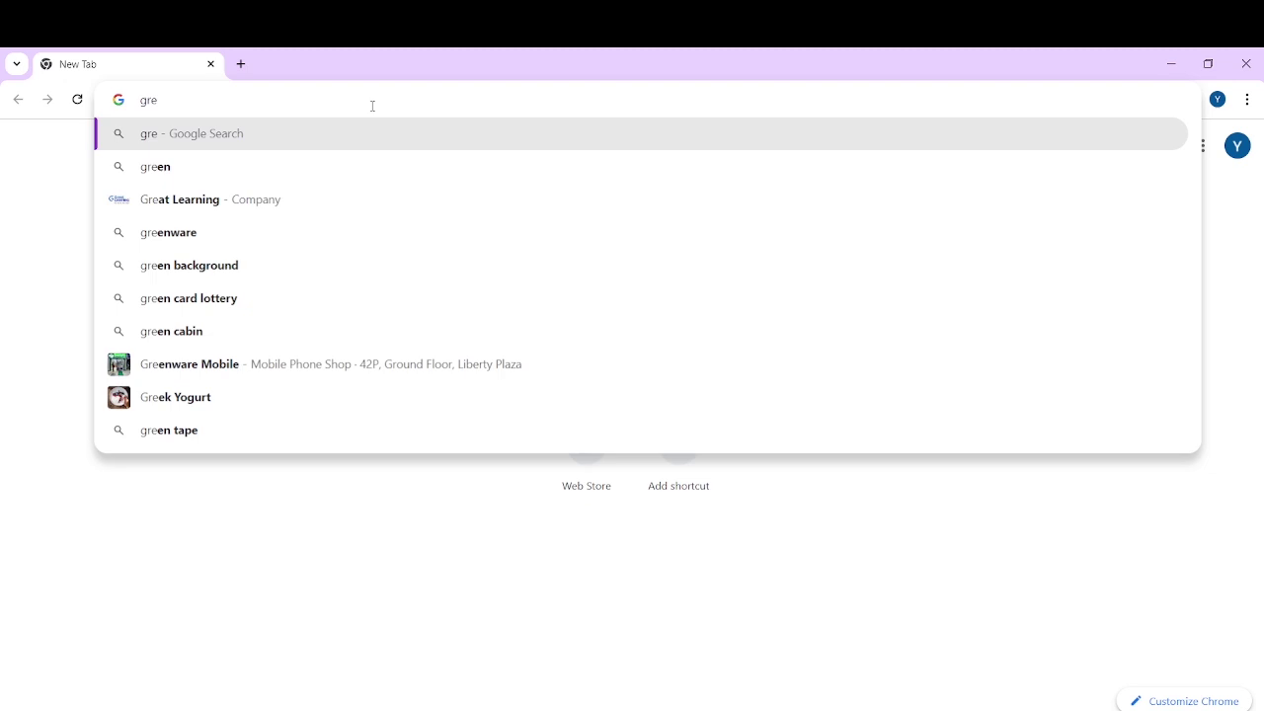
text(en)
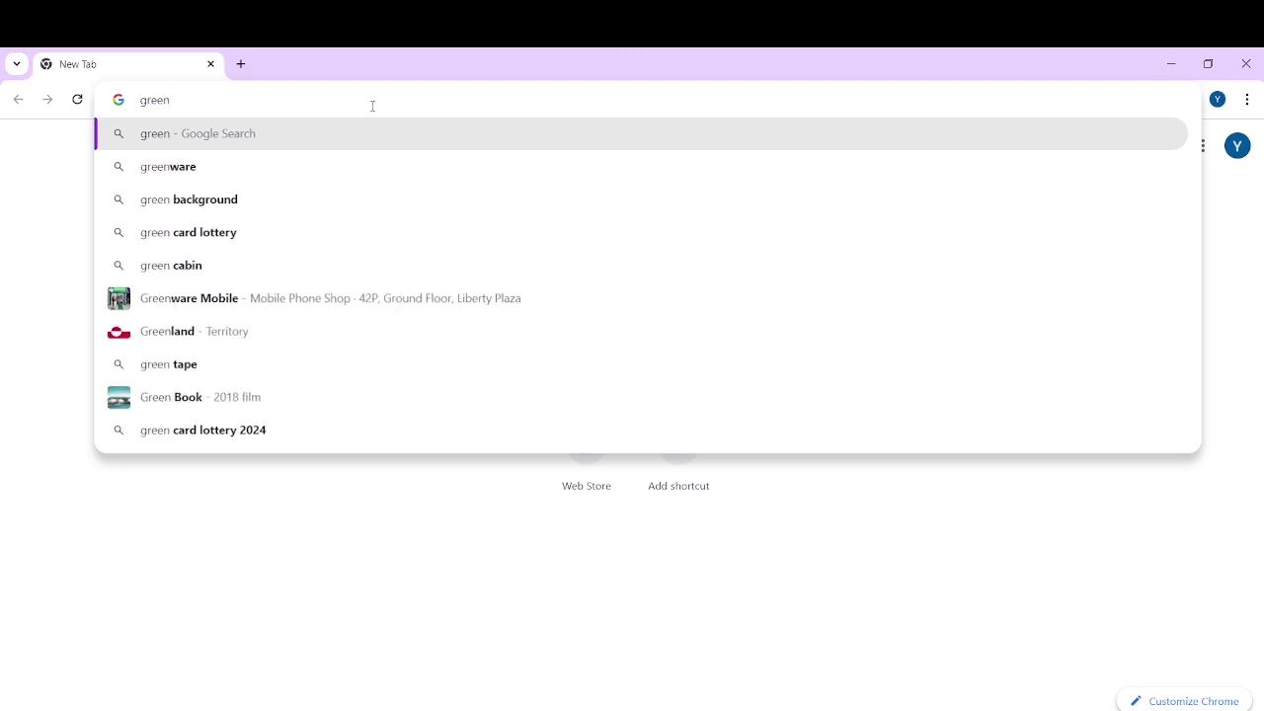
text(shot)
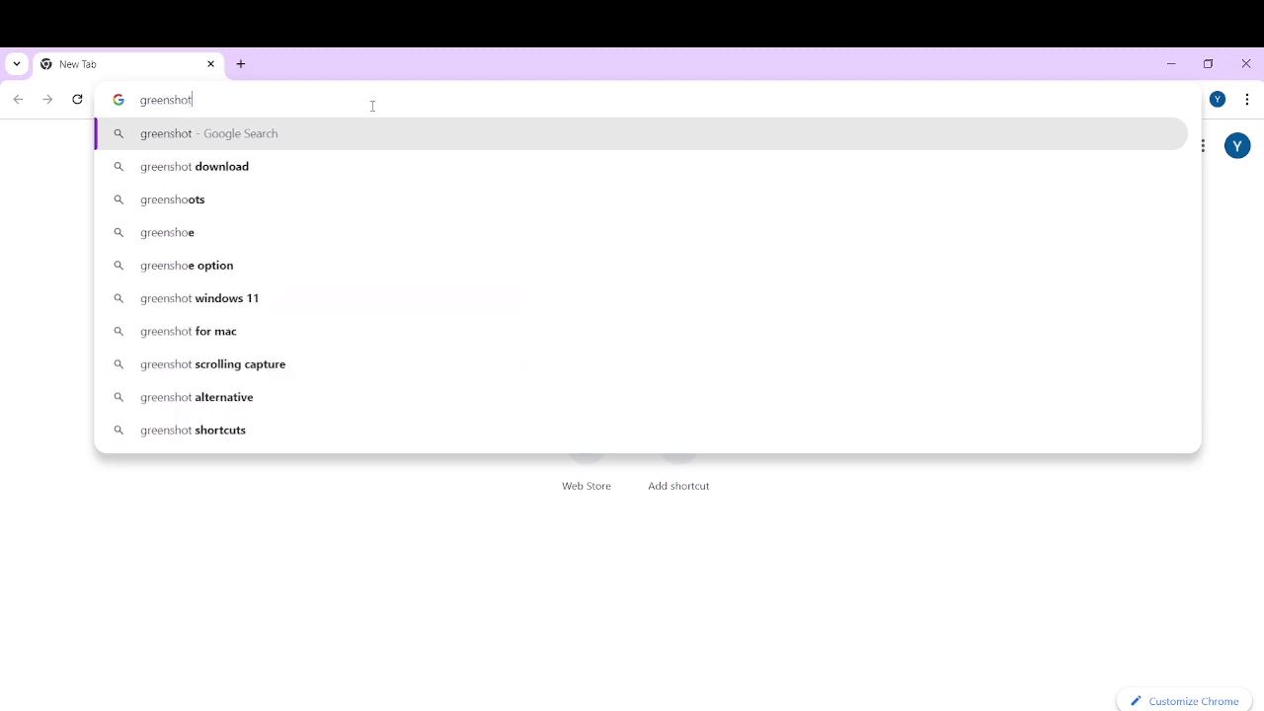
key(Return)
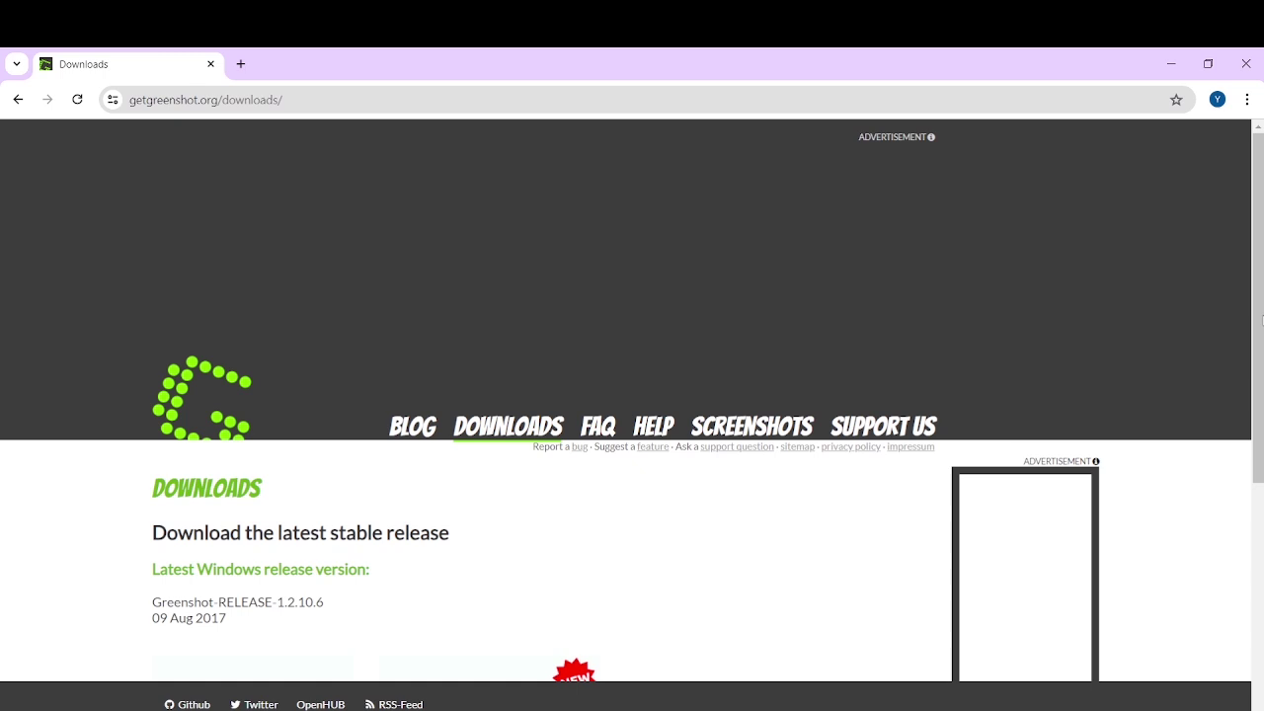
Download the Latest Stable Greenshot 1.2.10.6 Windows installer, dismissing the pop-up ad
drag(1263, 319, 1263, 464)
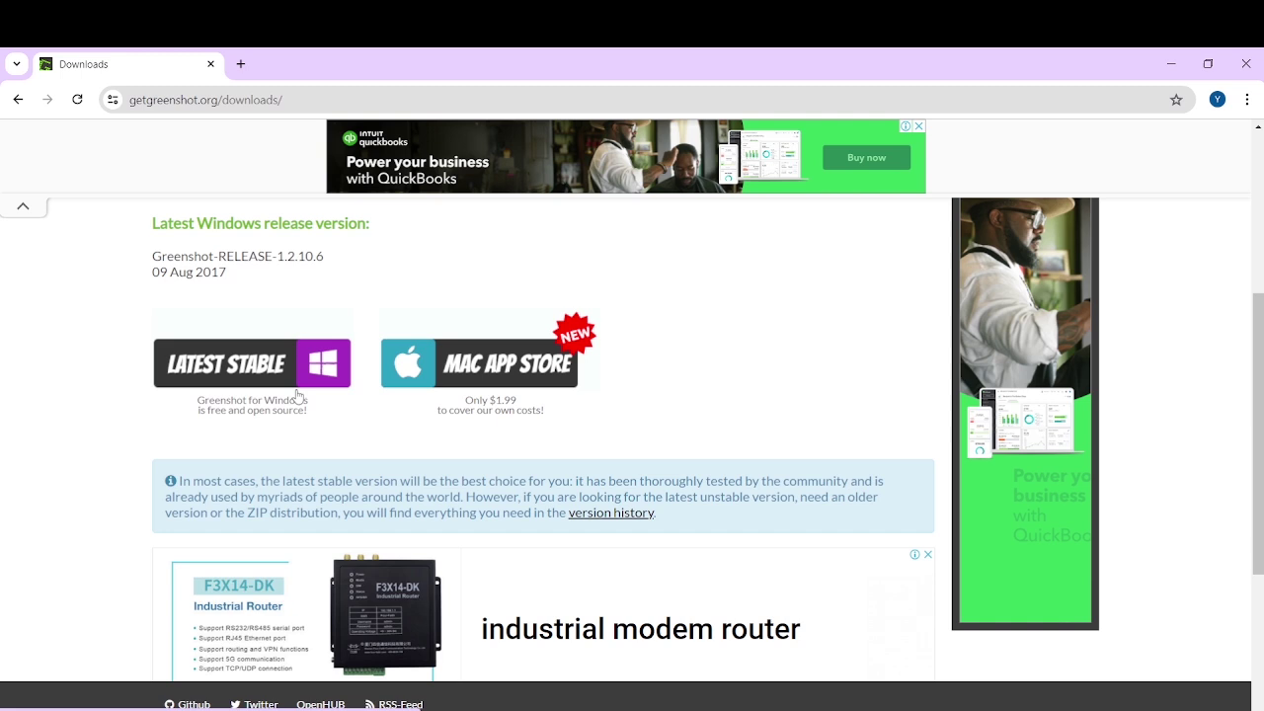
click(235, 380)
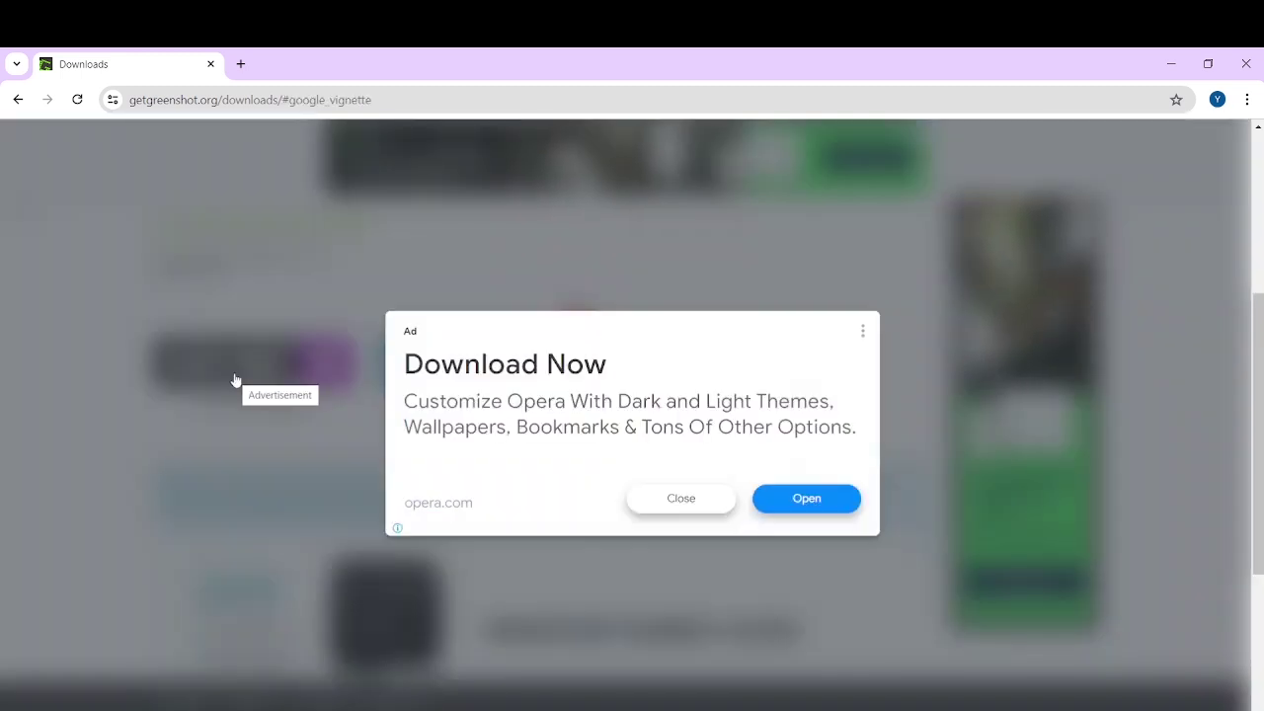
click(681, 500)
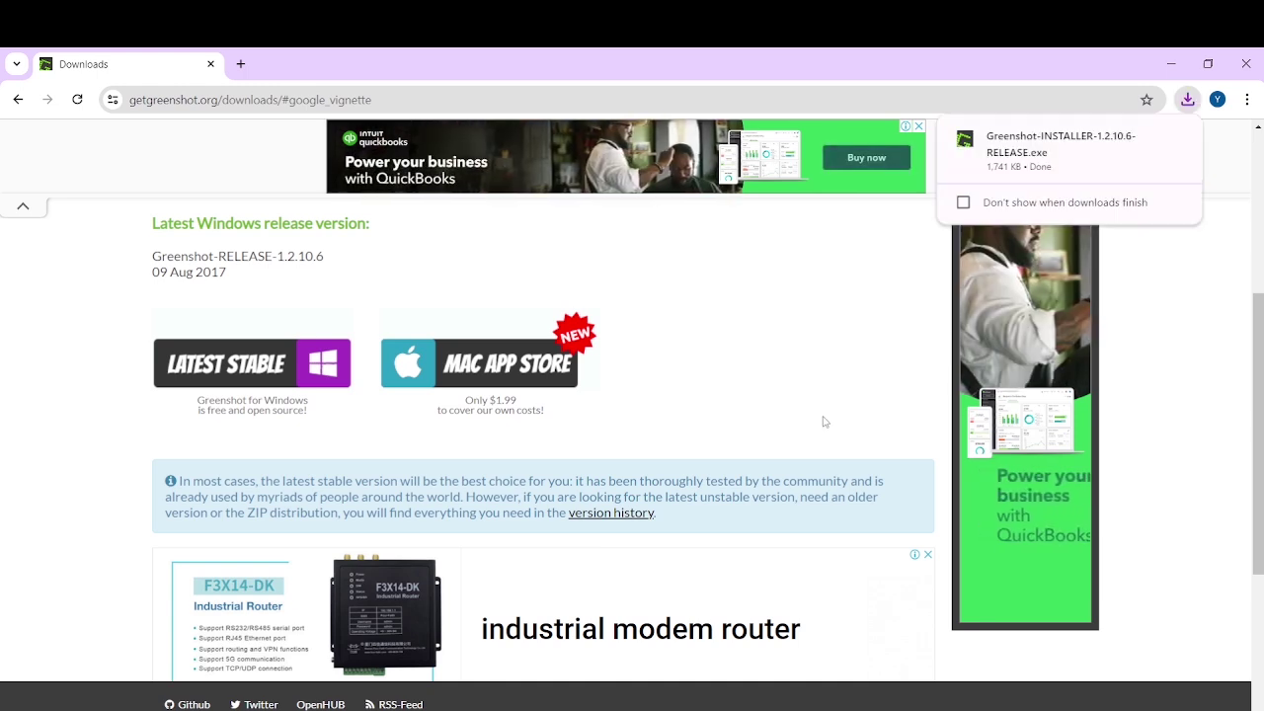
mouse_move(1047, 150)
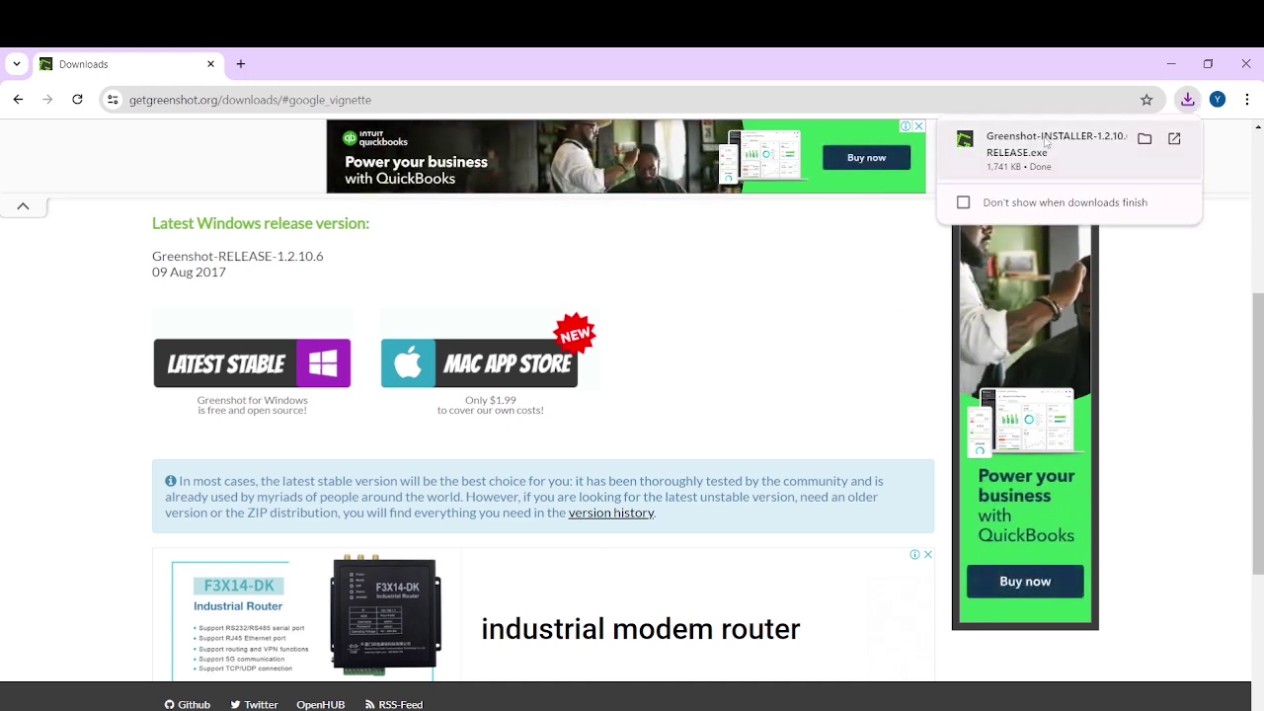
Run the downloaded installer in English and accept the GNU GPL license
click(1023, 163)
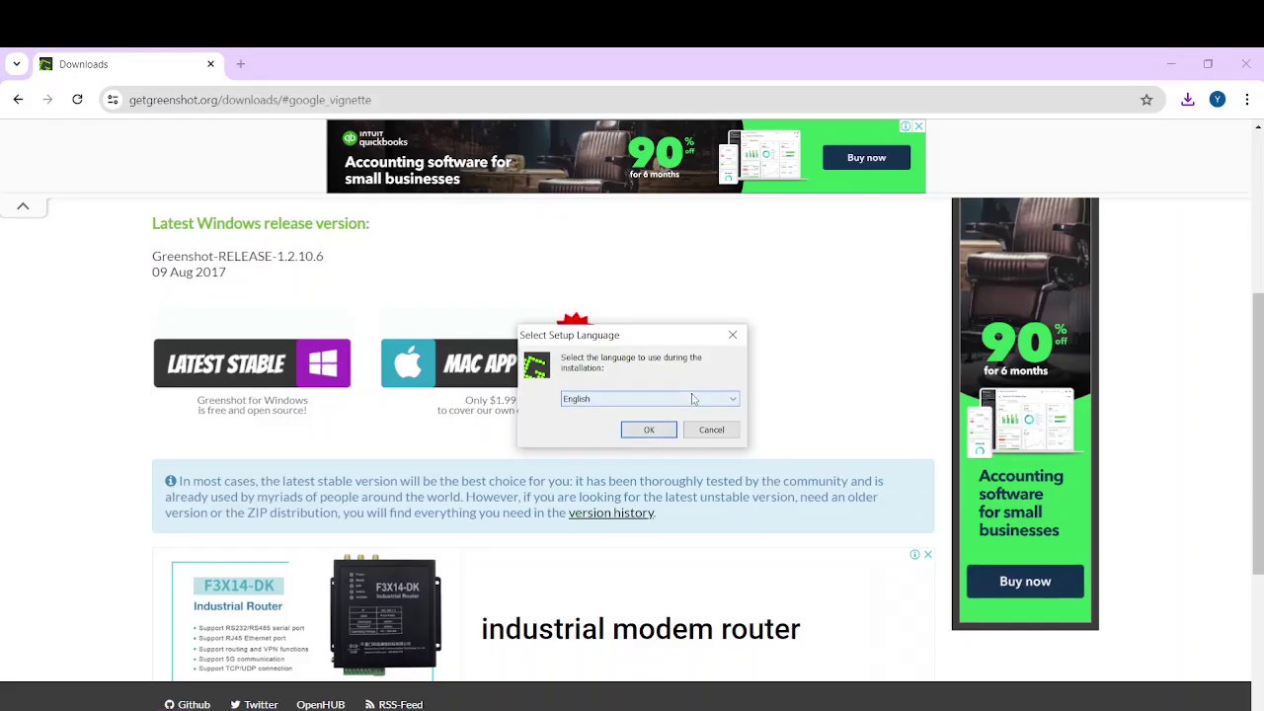
click(693, 398)
click(692, 399)
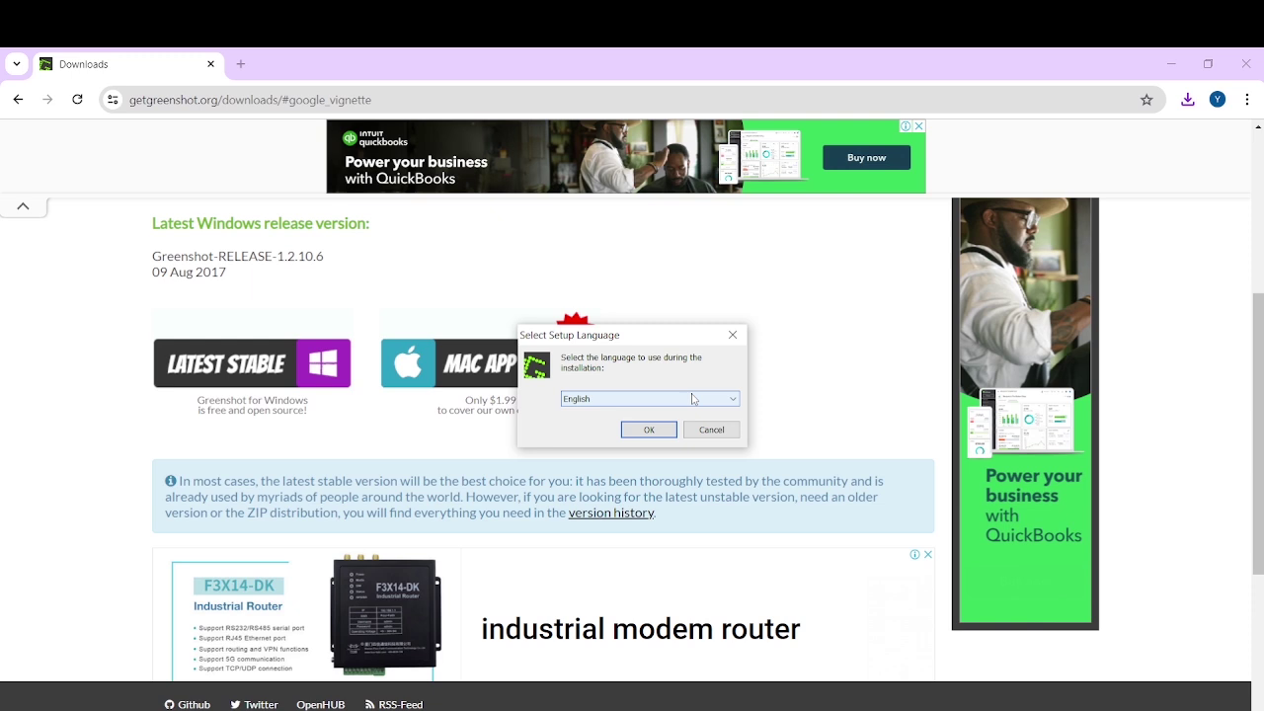
click(649, 431)
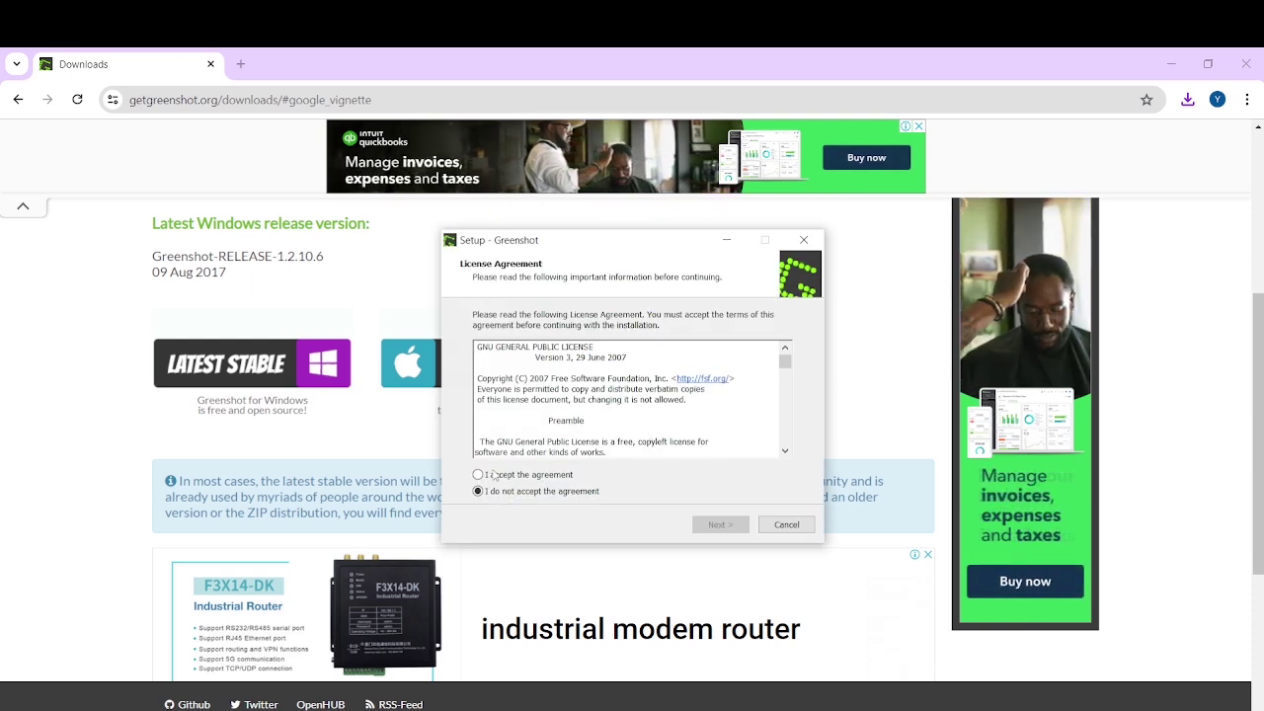
click(479, 476)
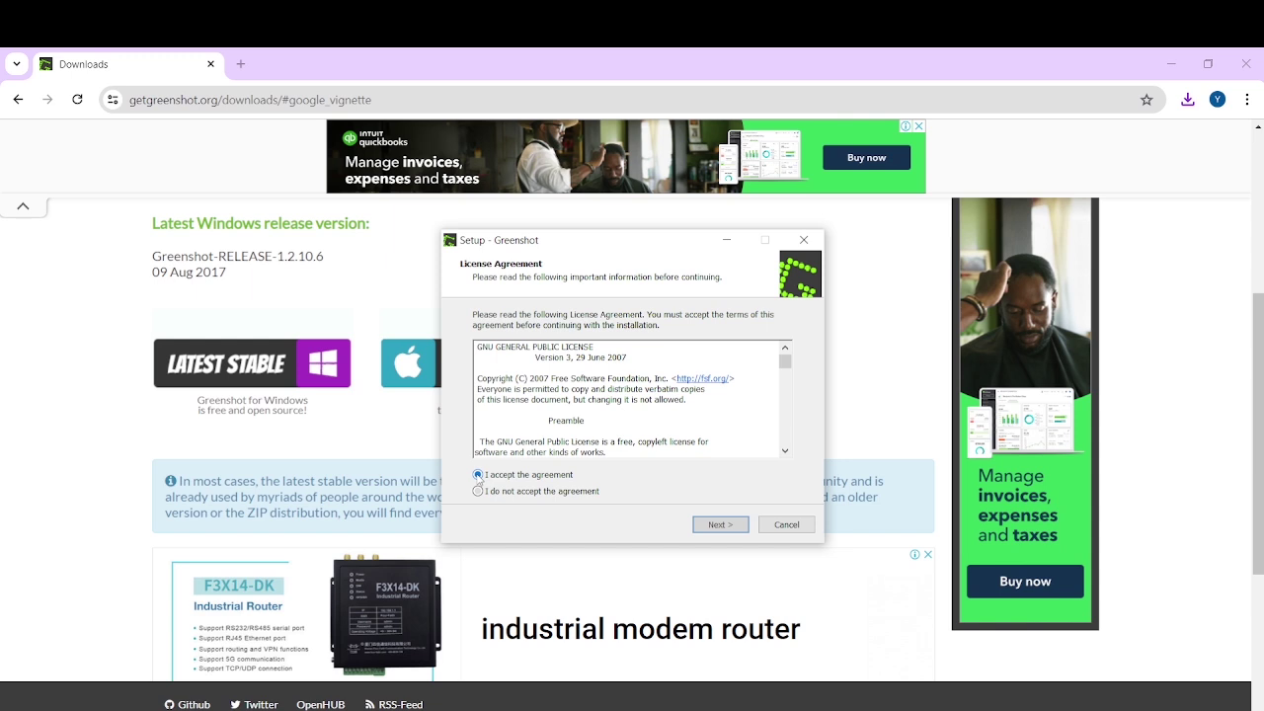
click(721, 526)
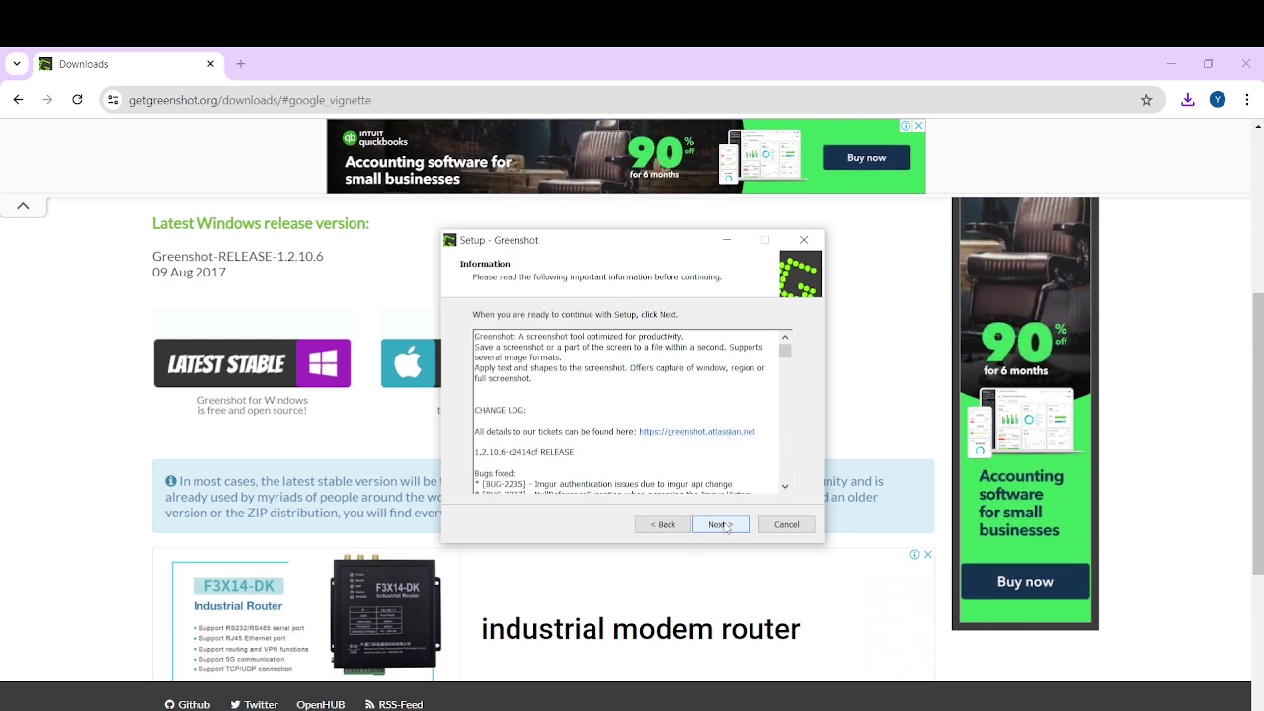
Keep the default C:\Program Files\Greenshot folder, components and shortcuts, and disable start-with-Windows
click(726, 527)
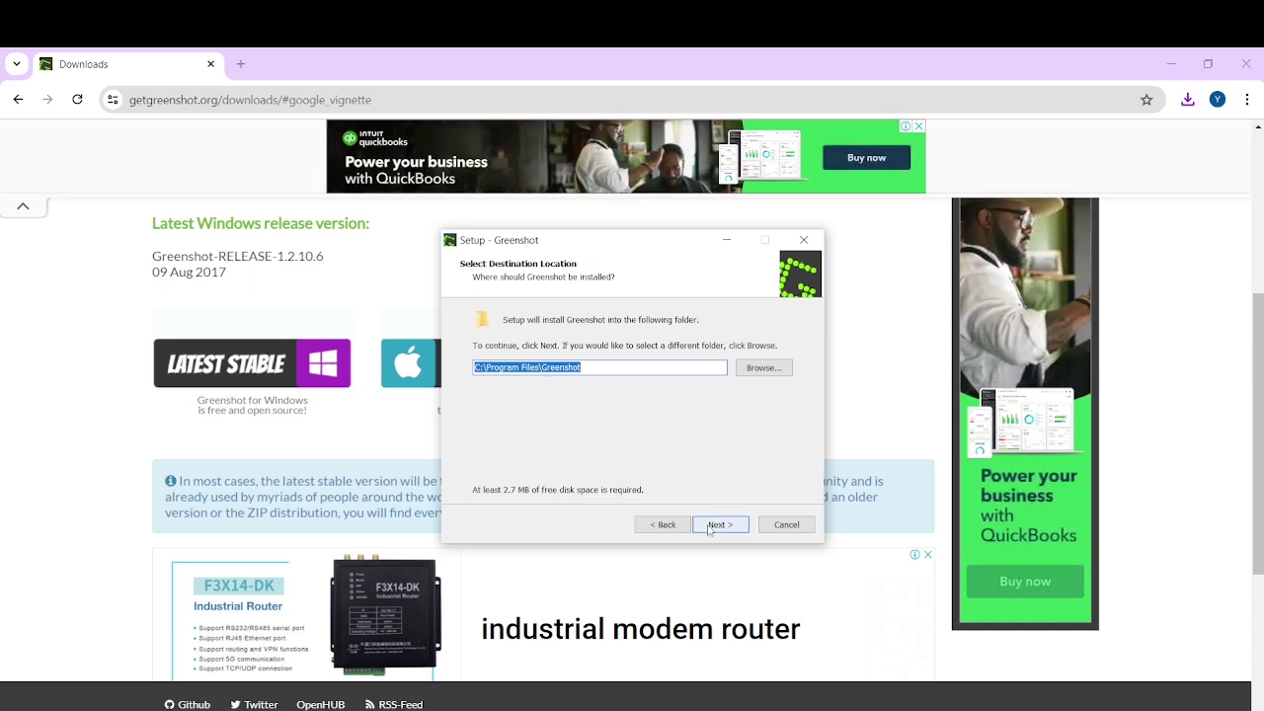
click(715, 526)
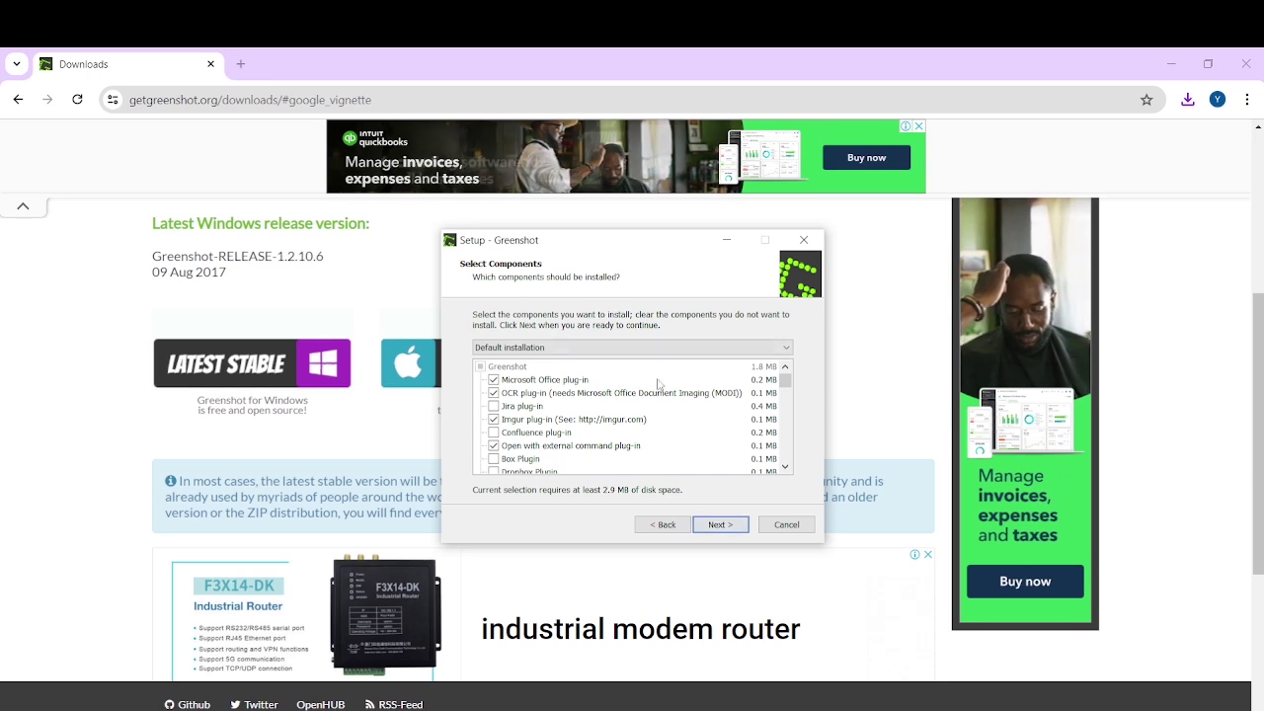
click(719, 538)
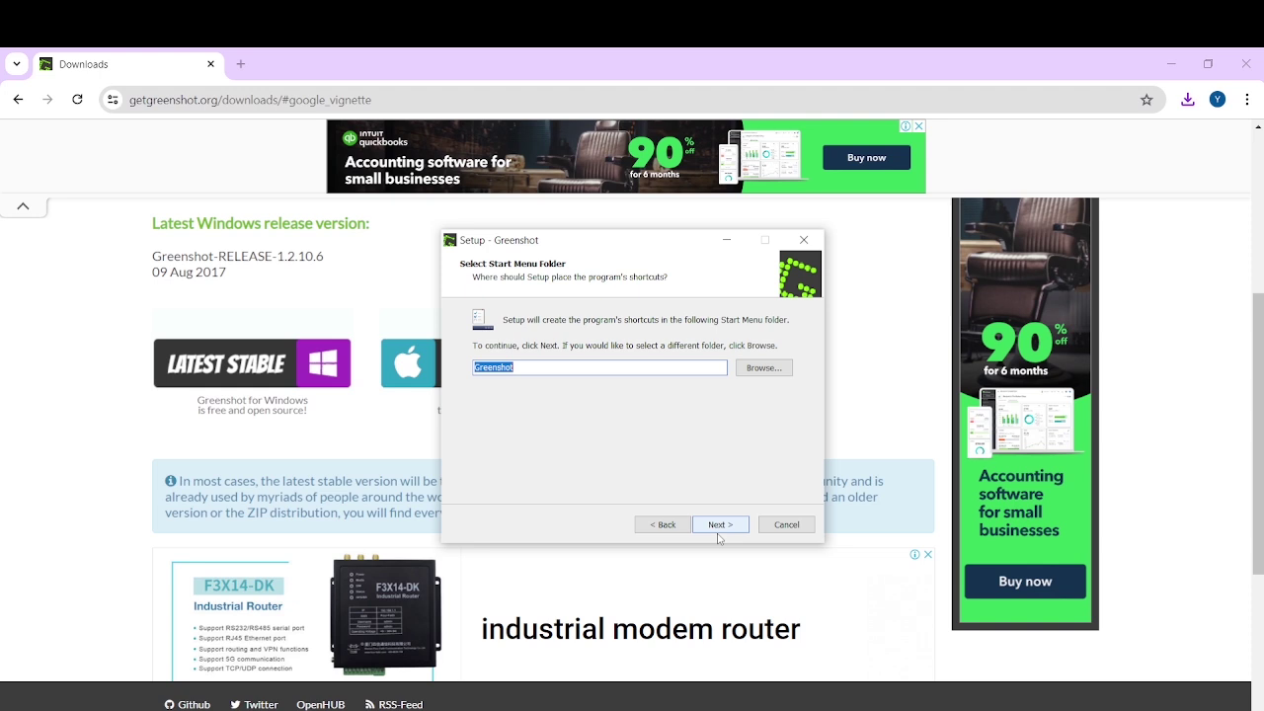
click(719, 534)
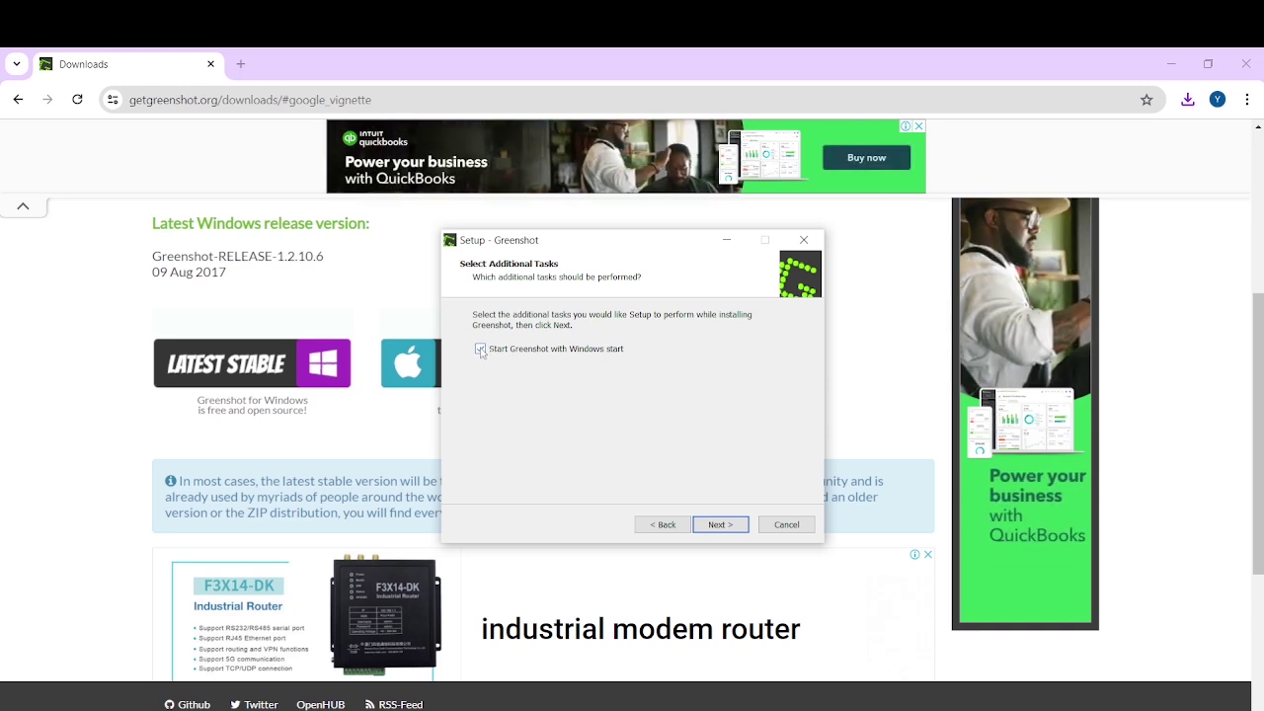
click(481, 350)
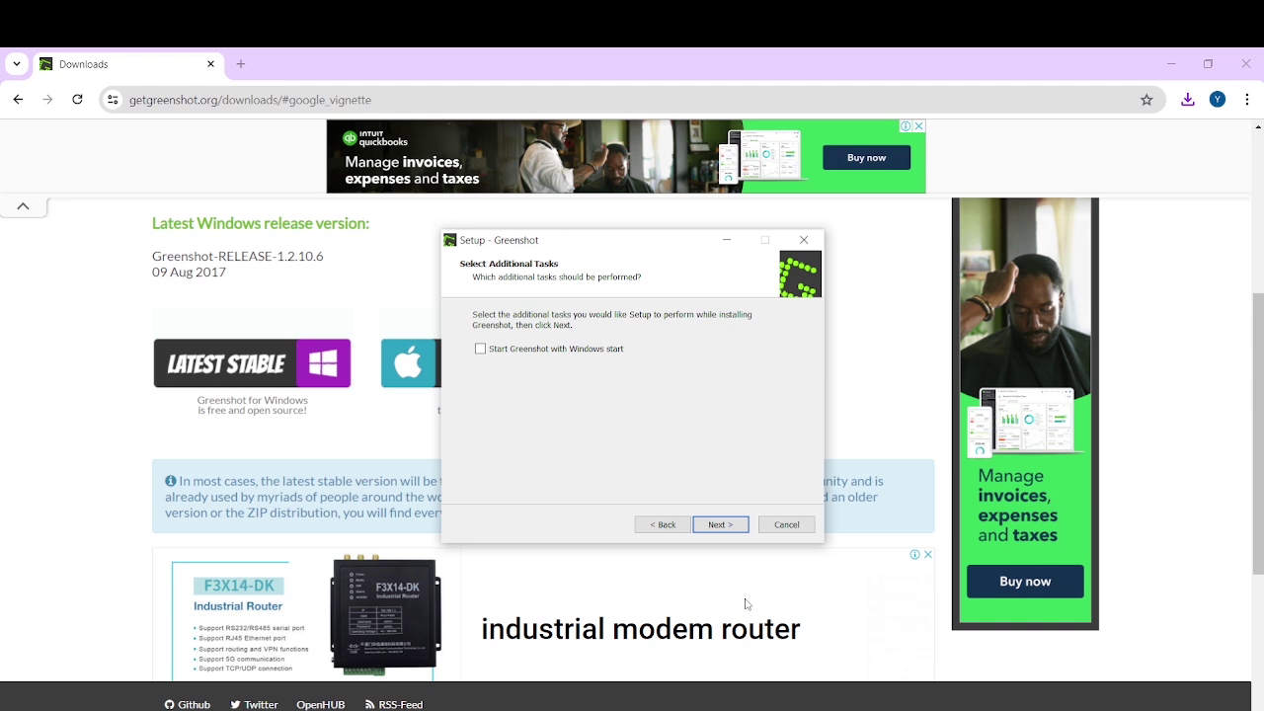
click(706, 528)
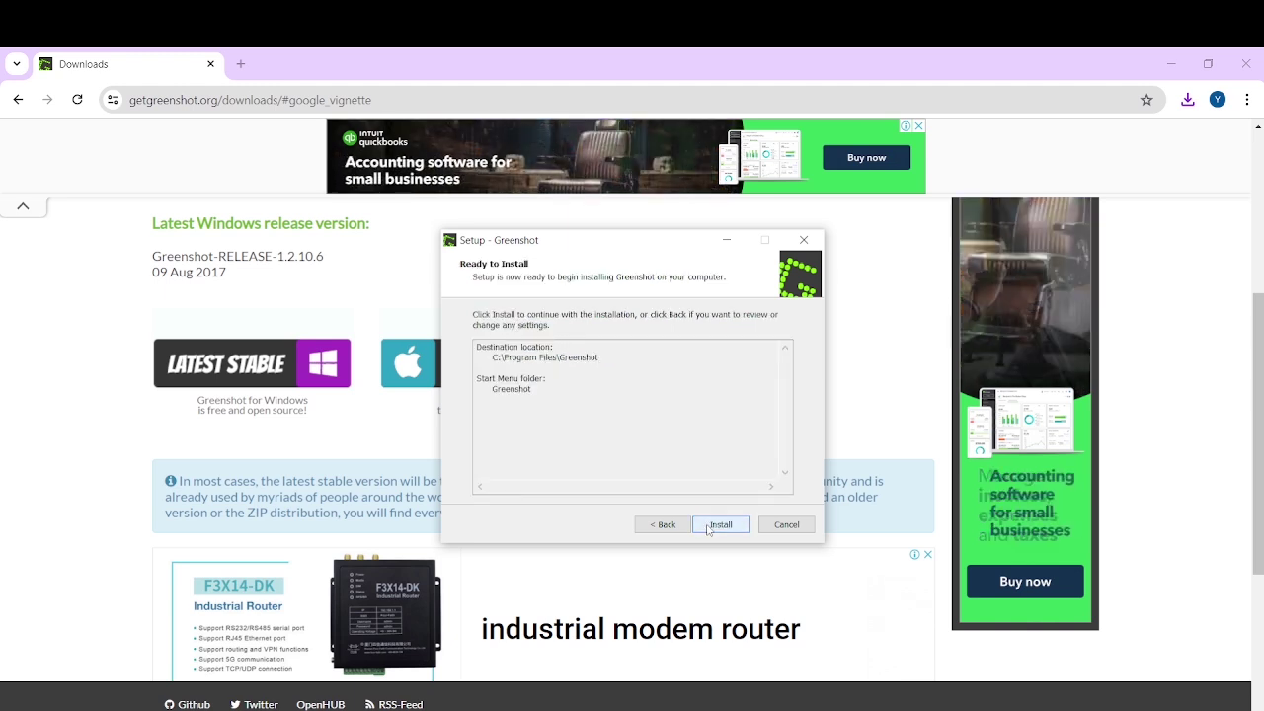
Install Greenshot and bring the finished setup wizard back into view
click(709, 528)
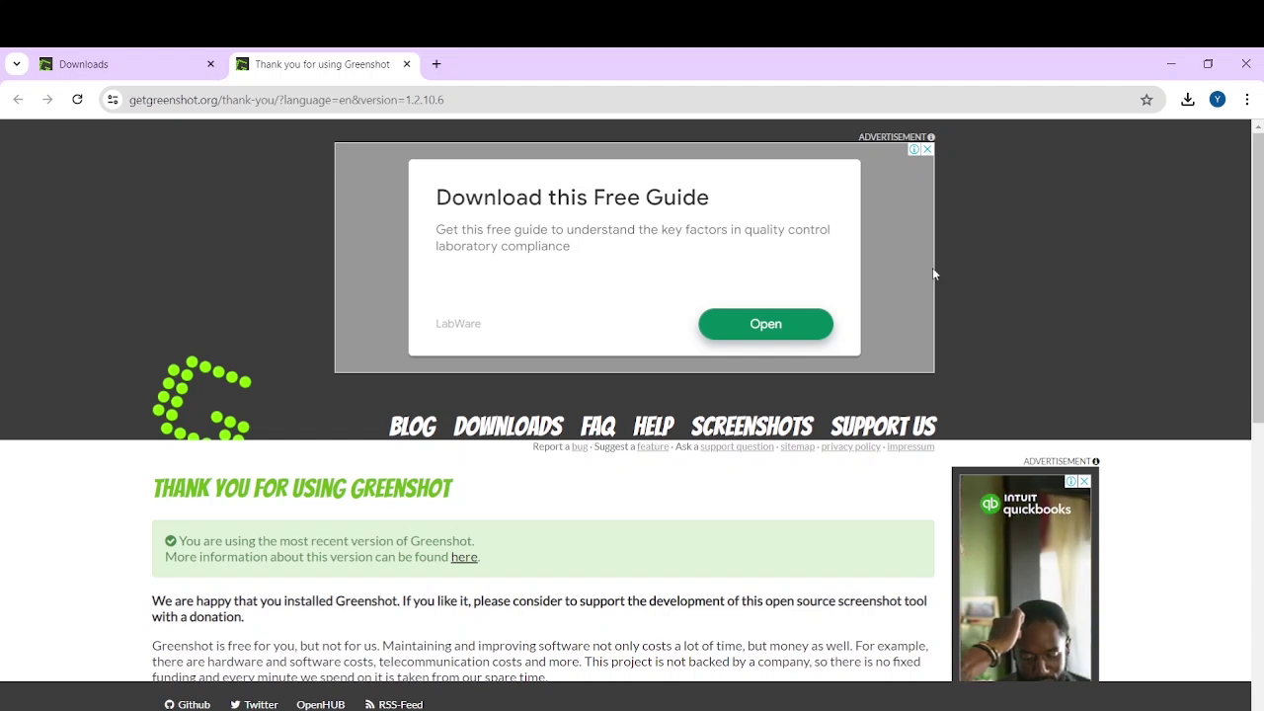
click(703, 671)
mouse_move(1066, 696)
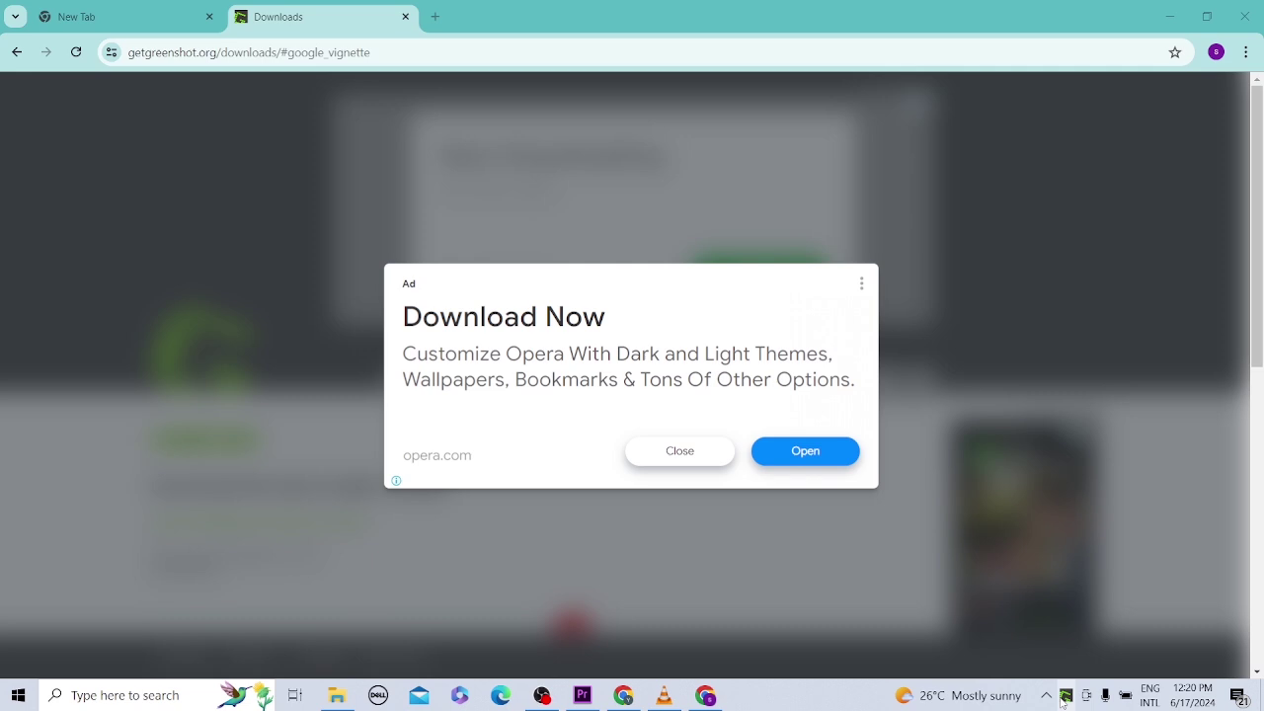
Region-capture the ad at the top of the downloads page and dismiss the clipboard notification
right_click(1064, 697)
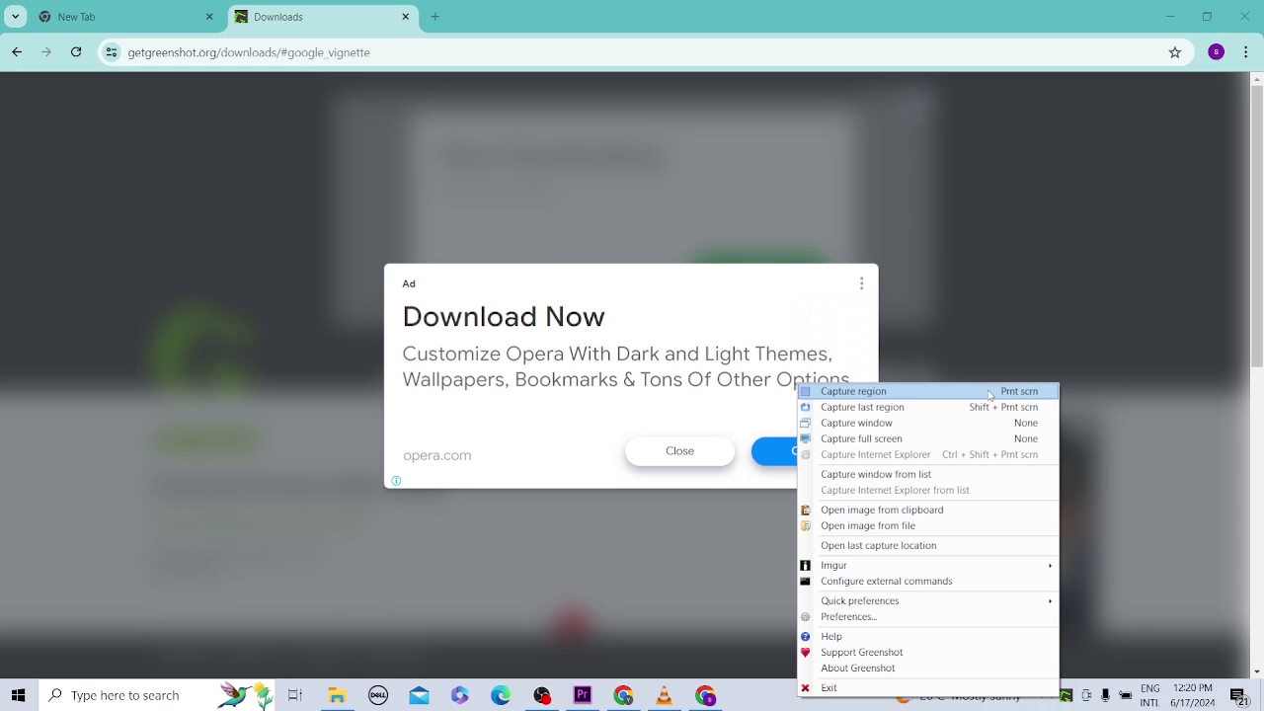
click(991, 392)
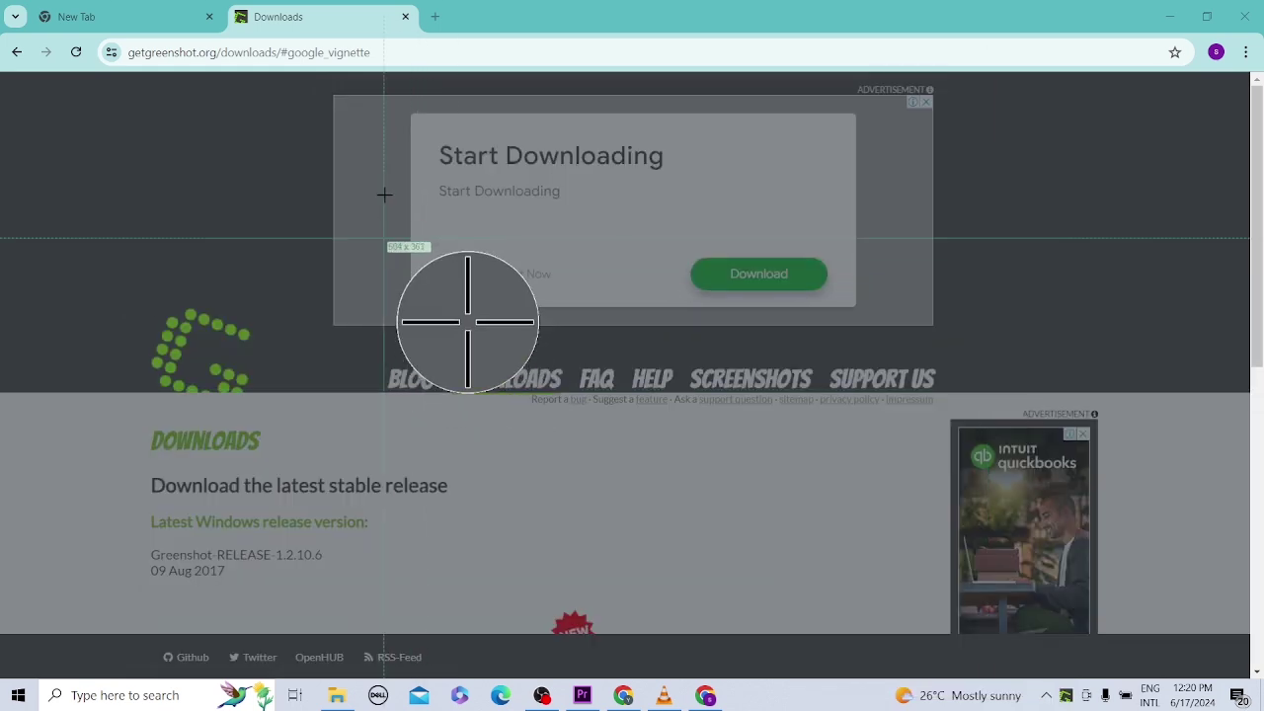
drag(396, 113, 896, 330)
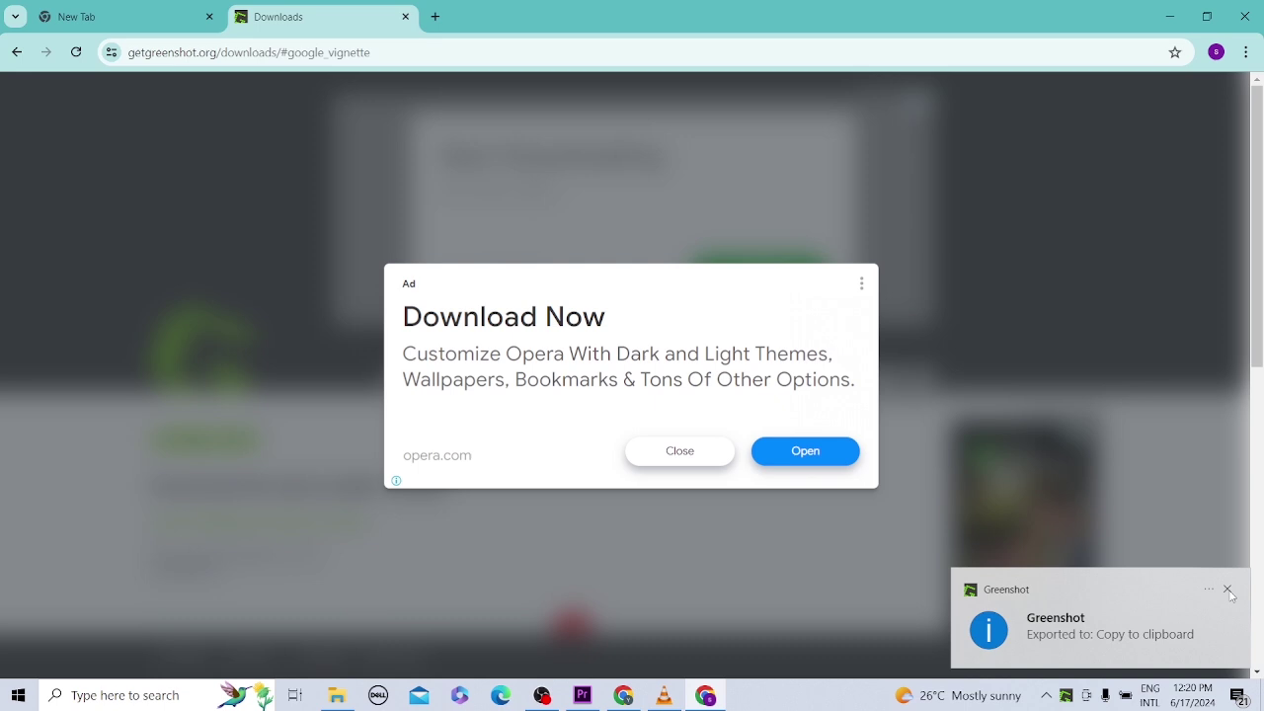
click(1228, 590)
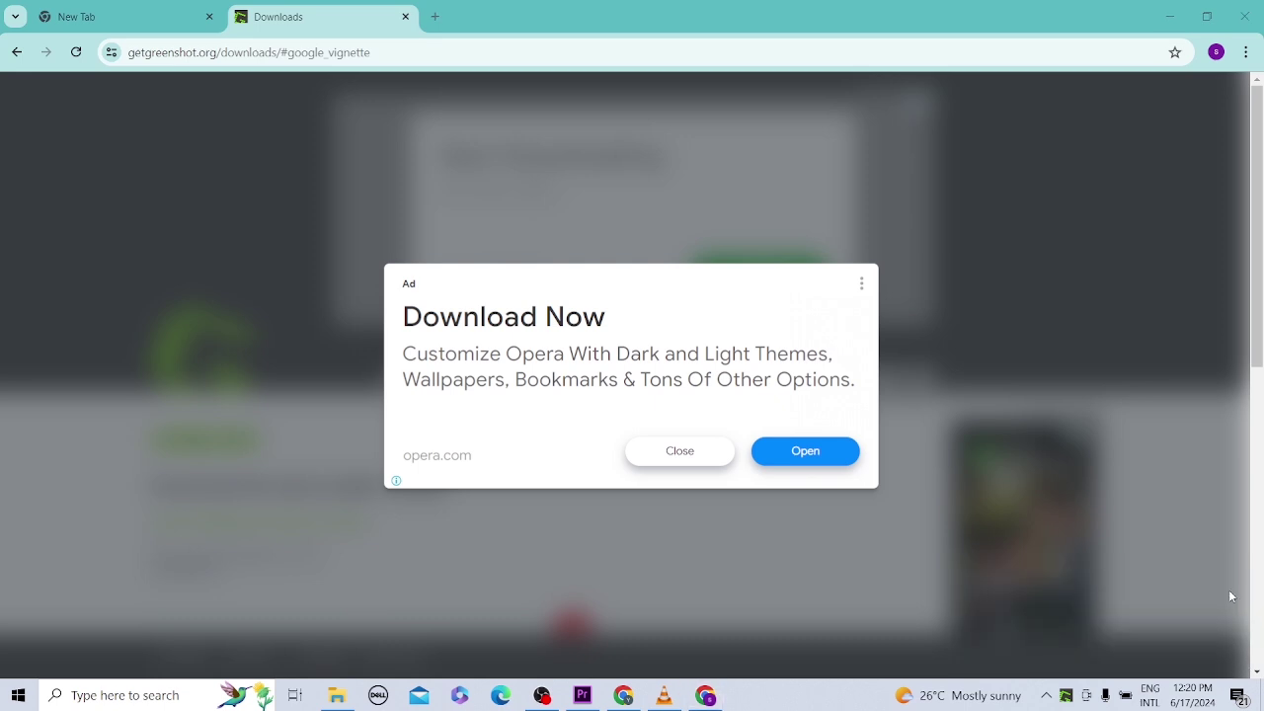
Review the Capture, Output and Destination tabs of Greenshot Preferences and confirm with Ok
right_click(1066, 699)
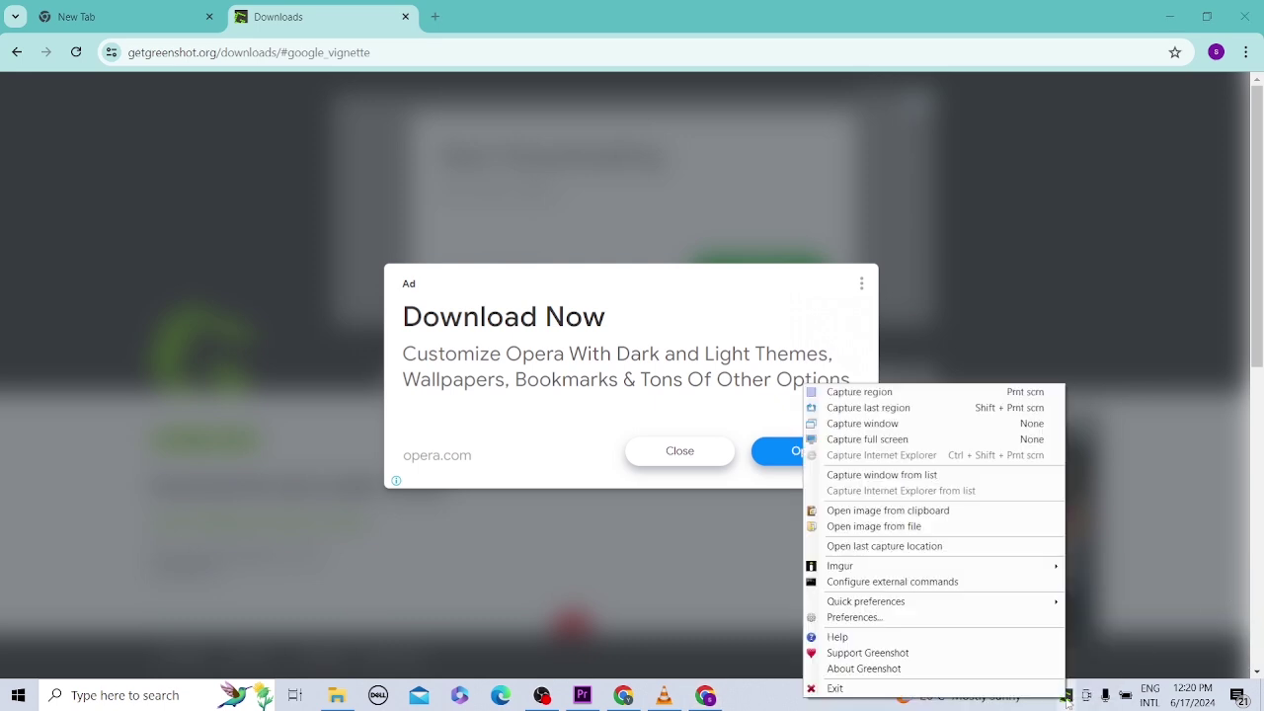
click(1022, 616)
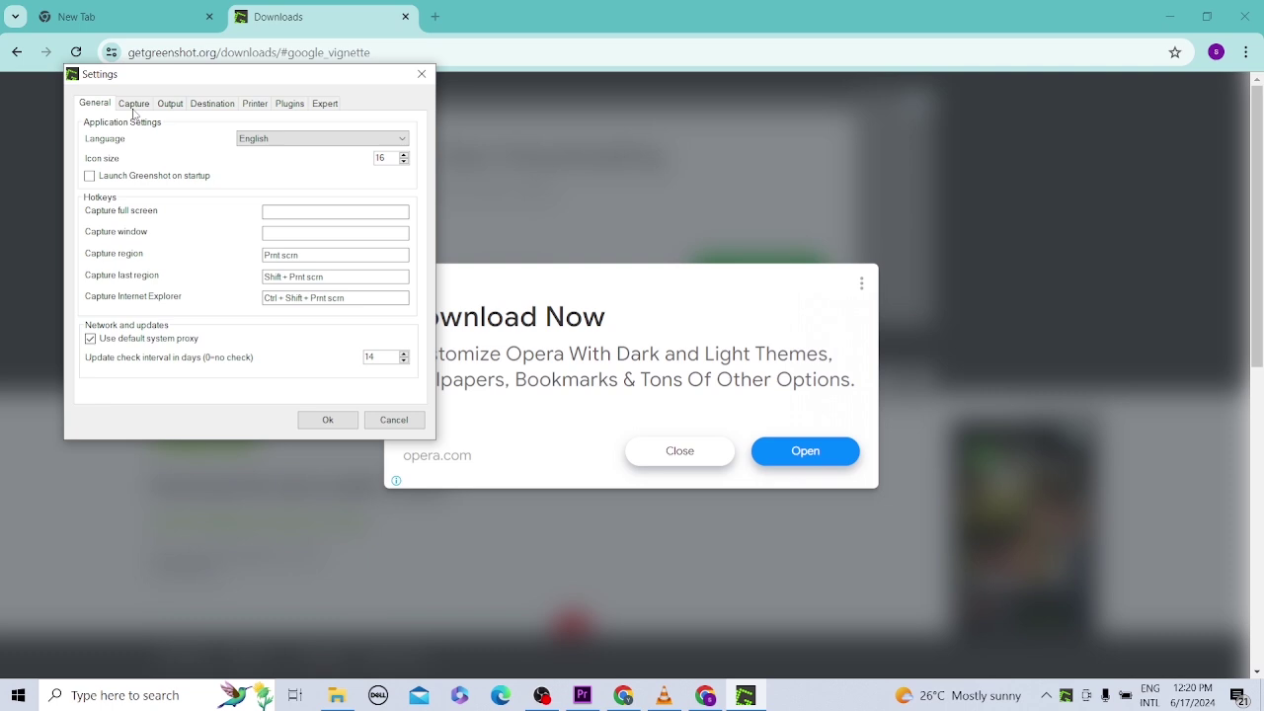
click(135, 105)
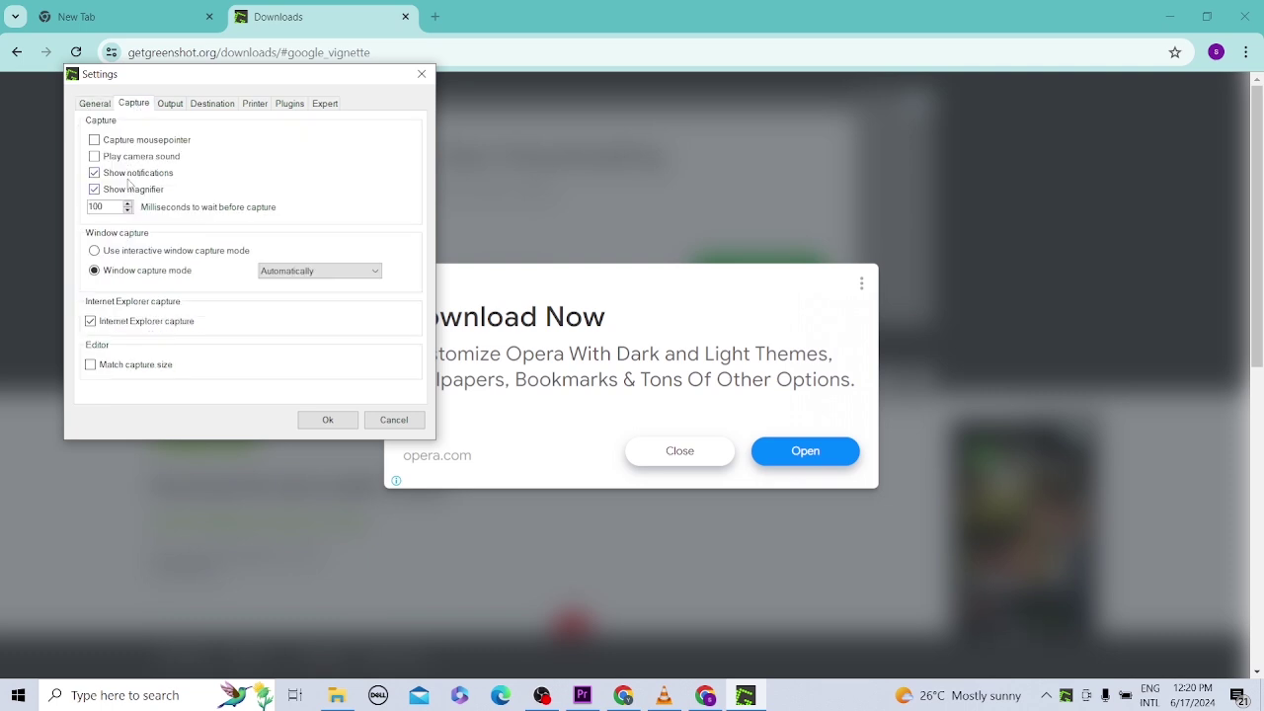
click(169, 104)
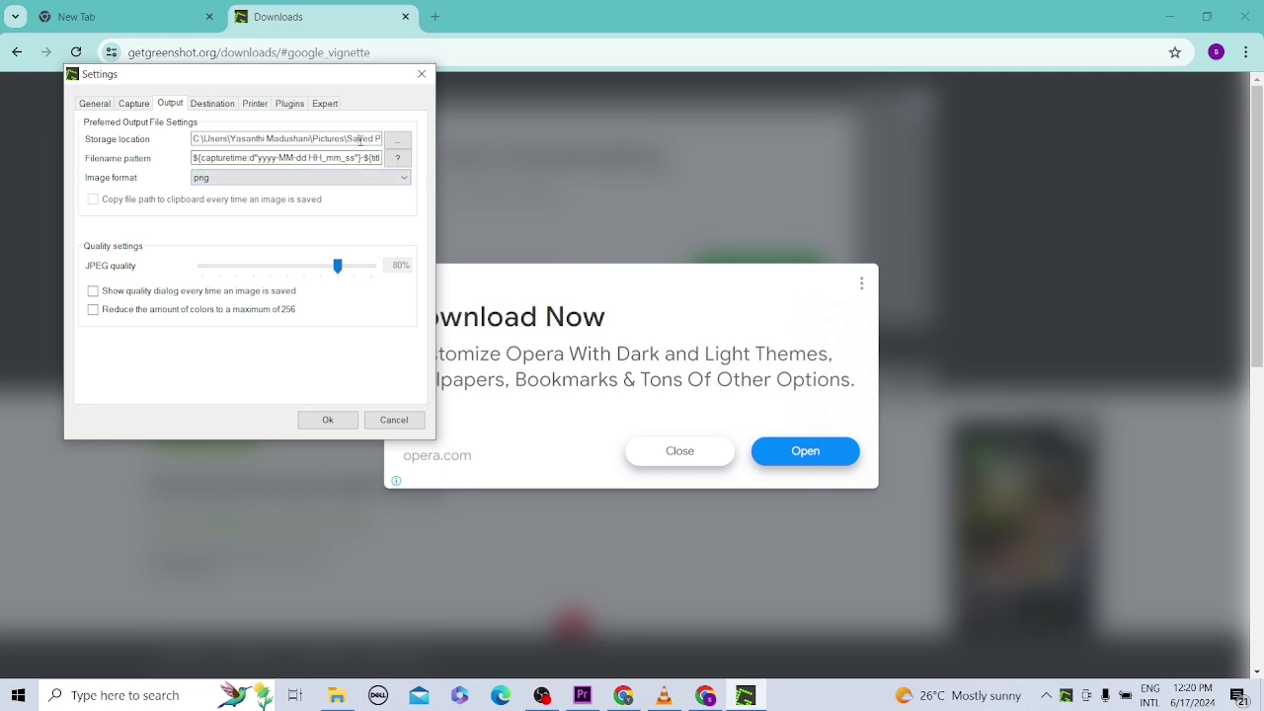
click(211, 105)
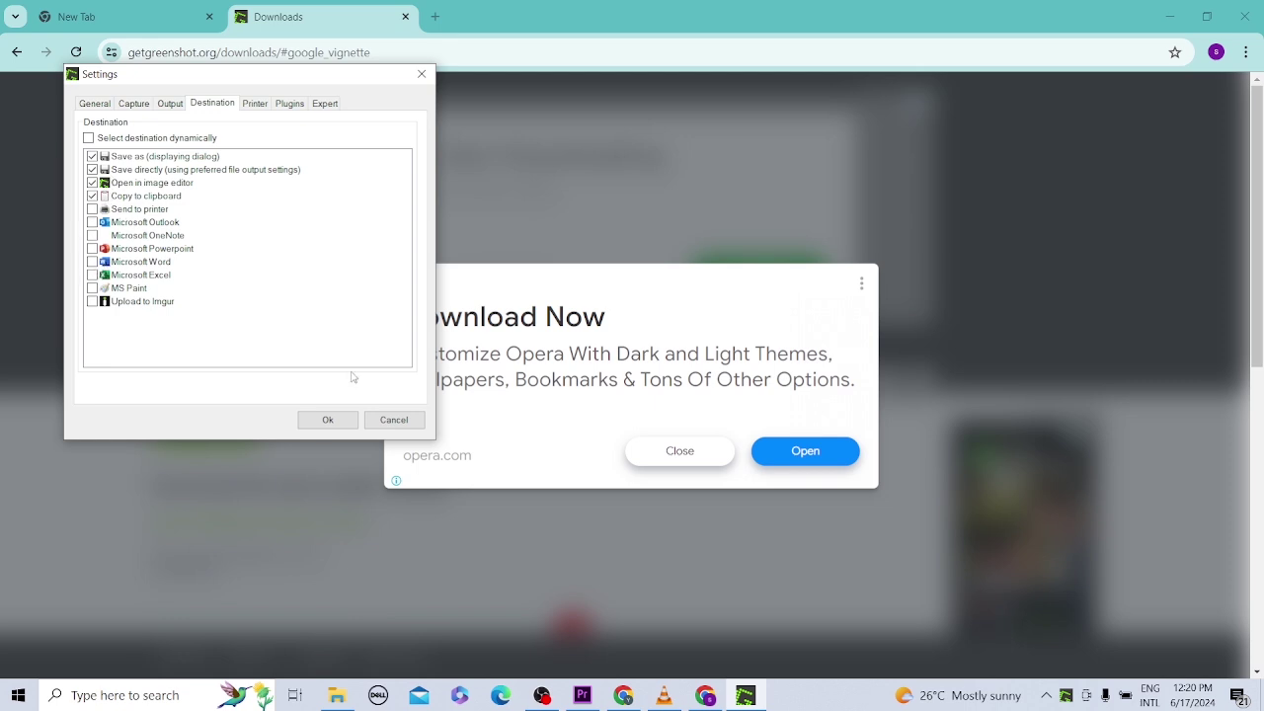
click(327, 418)
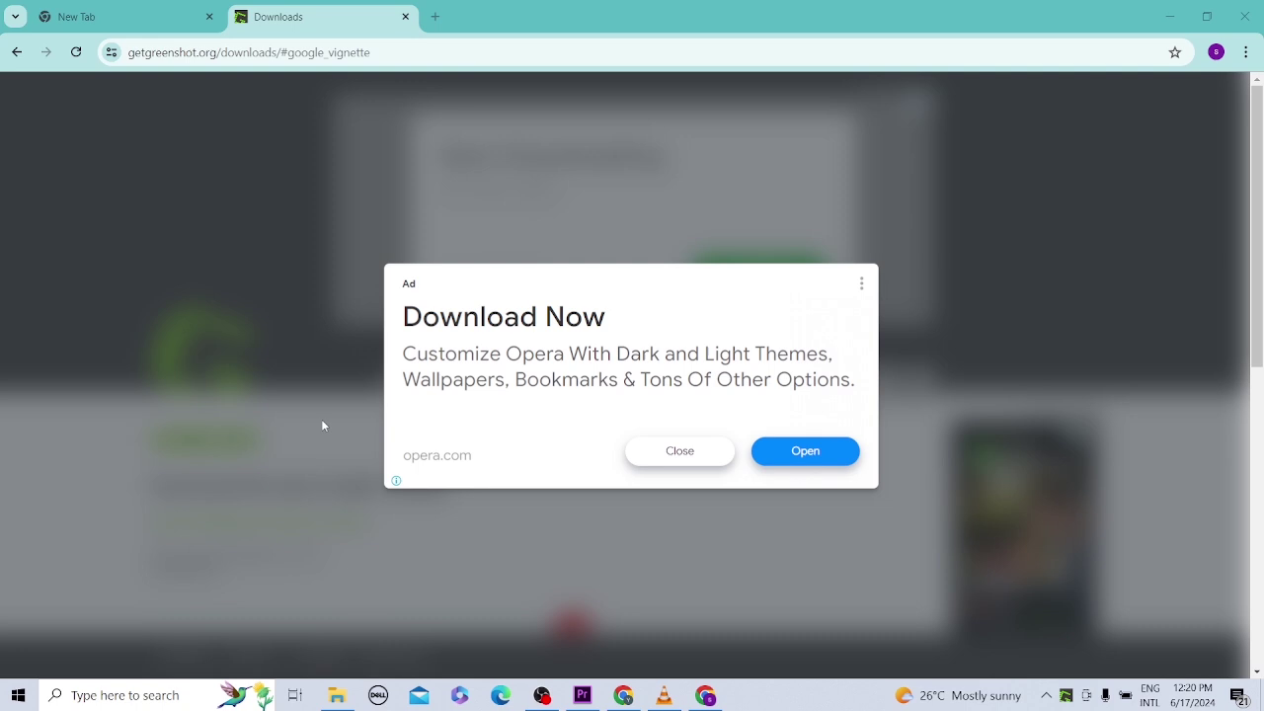
Region-capture the Opera ad popup, cancel Save As, and dismiss the export notification
right_click(1069, 695)
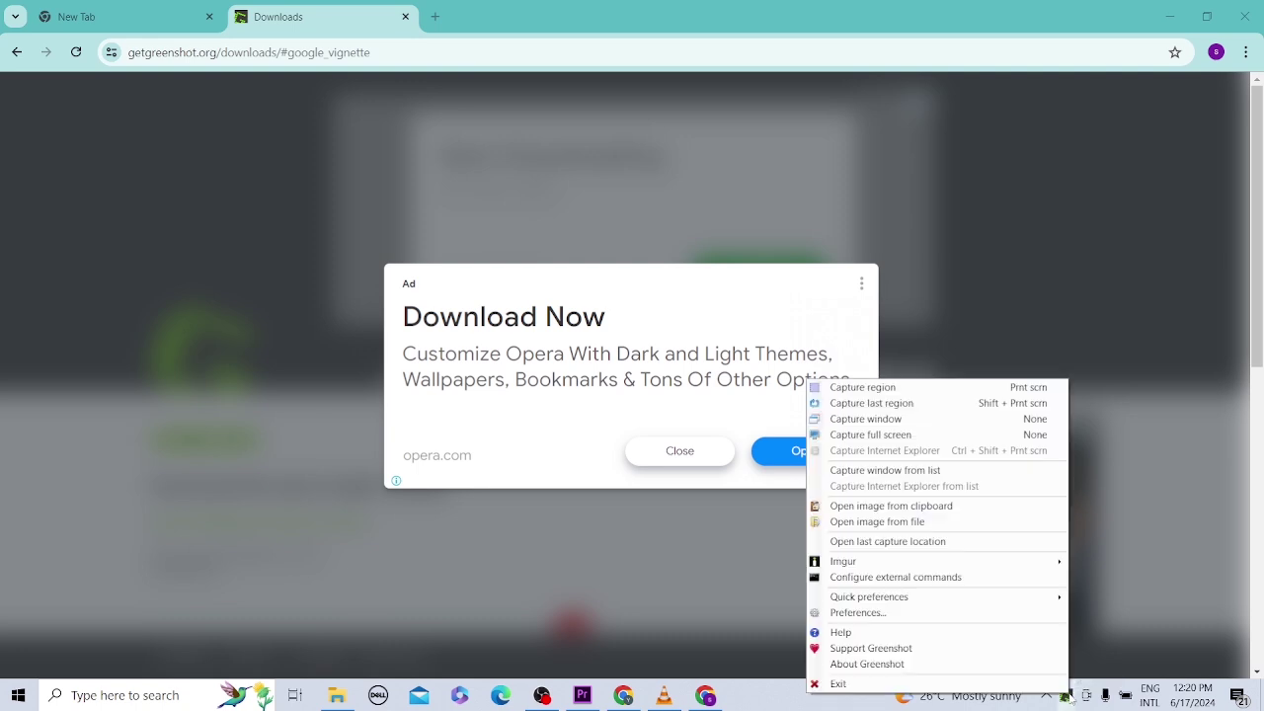
click(913, 393)
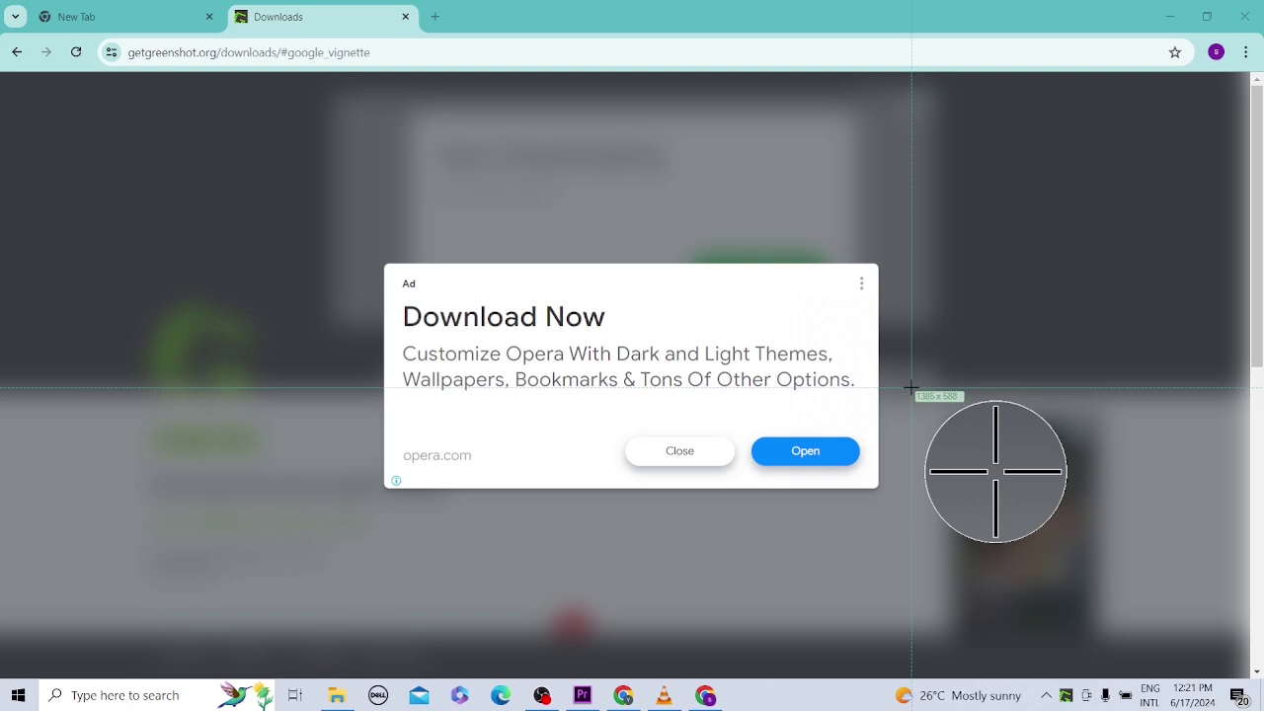
drag(333, 250, 911, 500)
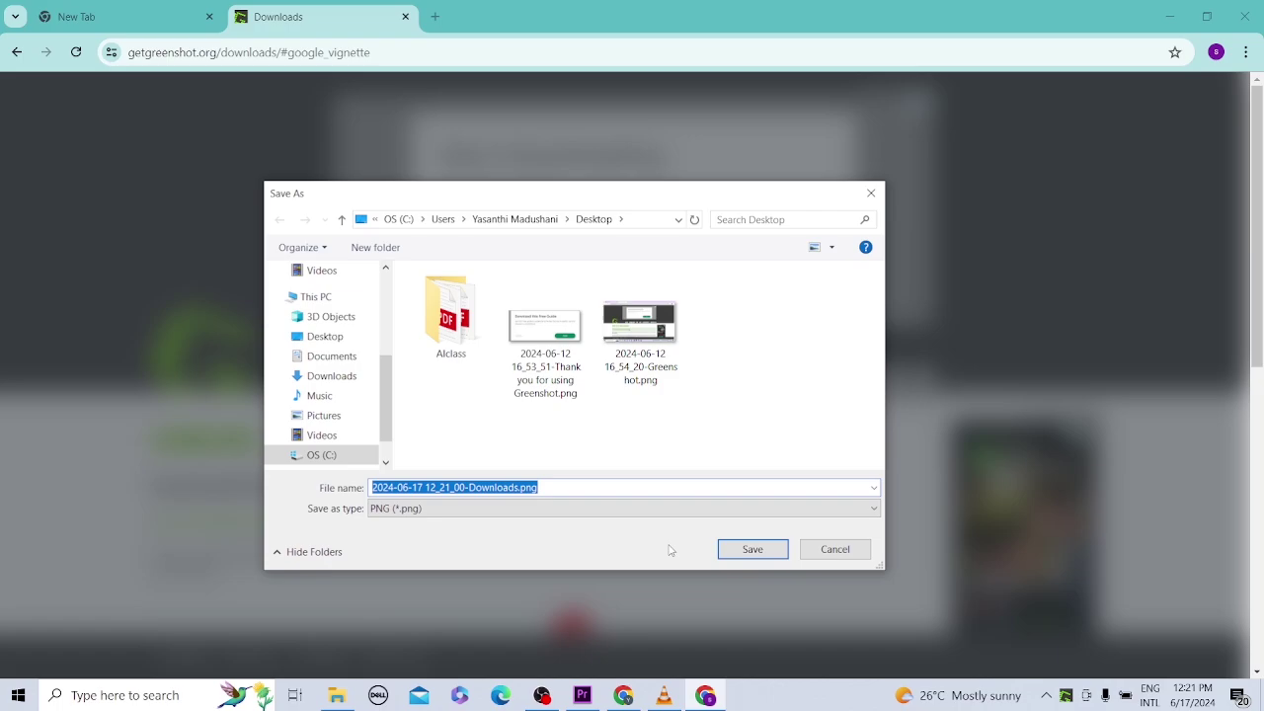
click(828, 551)
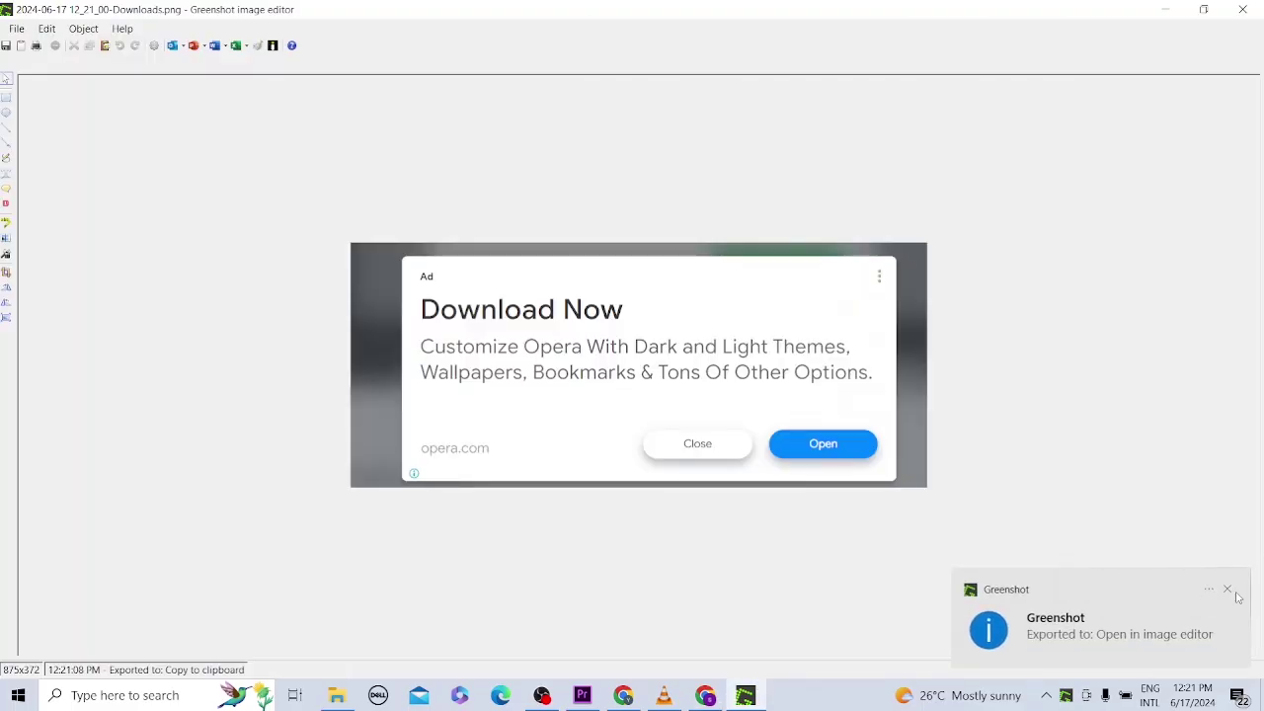
click(1228, 591)
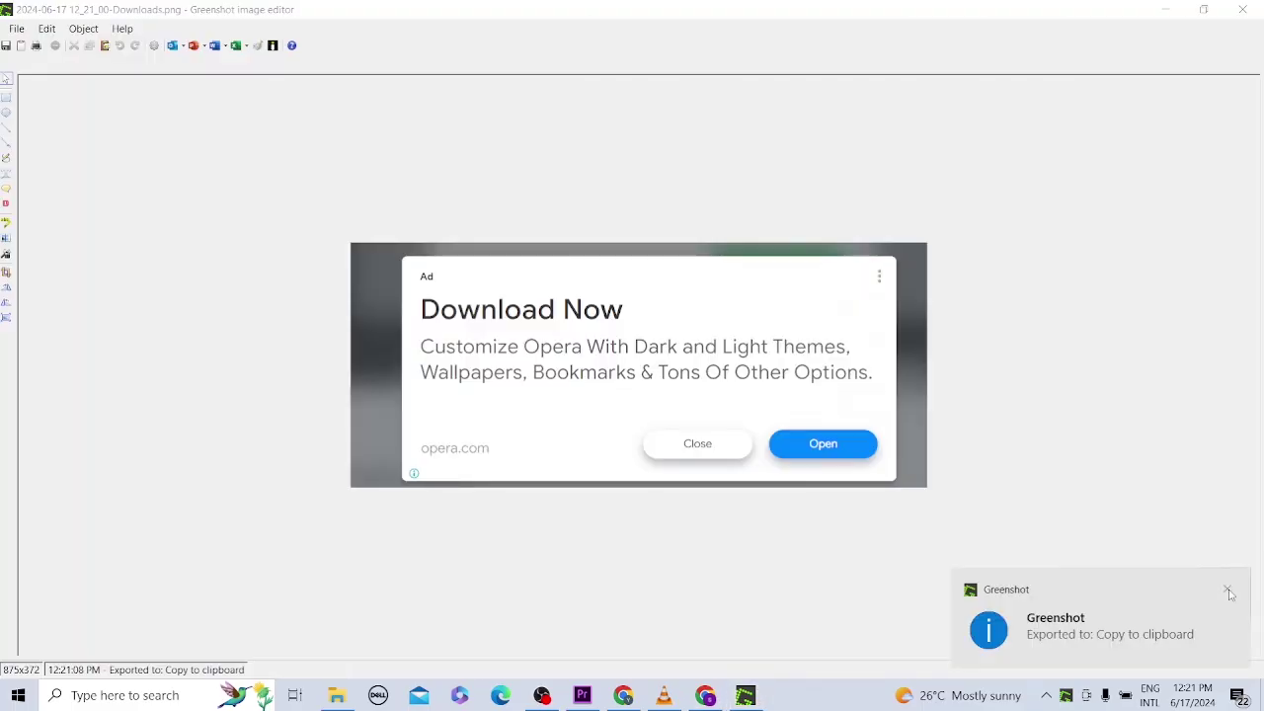